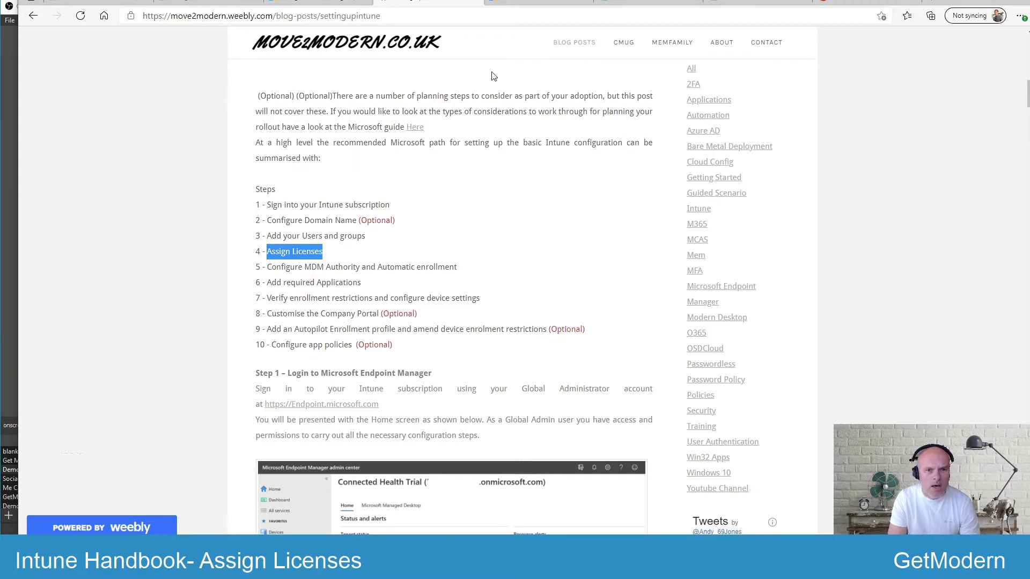
Bring up the Microsoft Docs 'Microsoft Intune licensing' article listing licenses that include Intune.
click(528, 4)
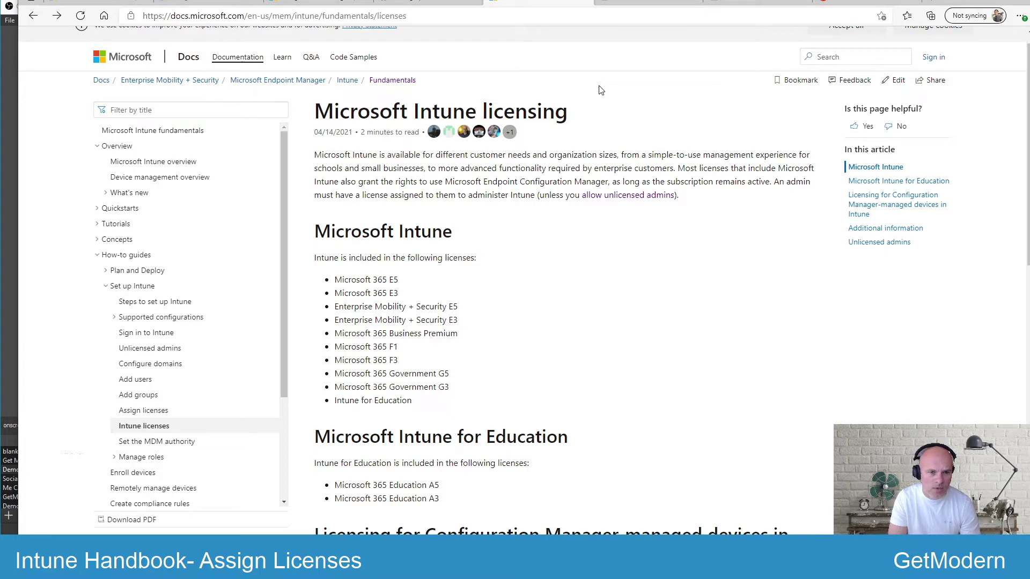
In Endpoint Manager, show a user's licenses: Enterprise Mobility + Security E5 and Office 365 E5.
click(623, 6)
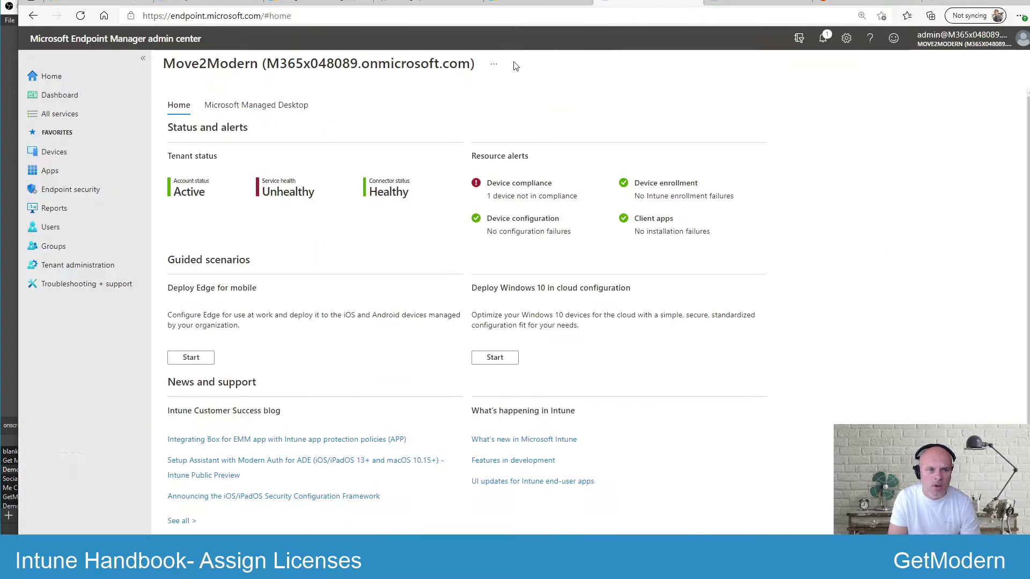
click(75, 229)
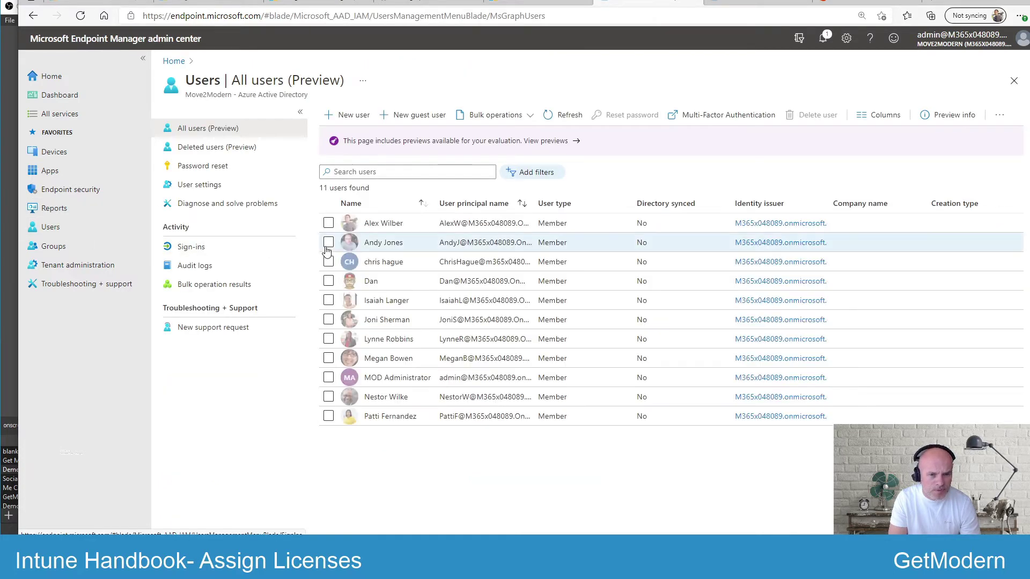
click(378, 281)
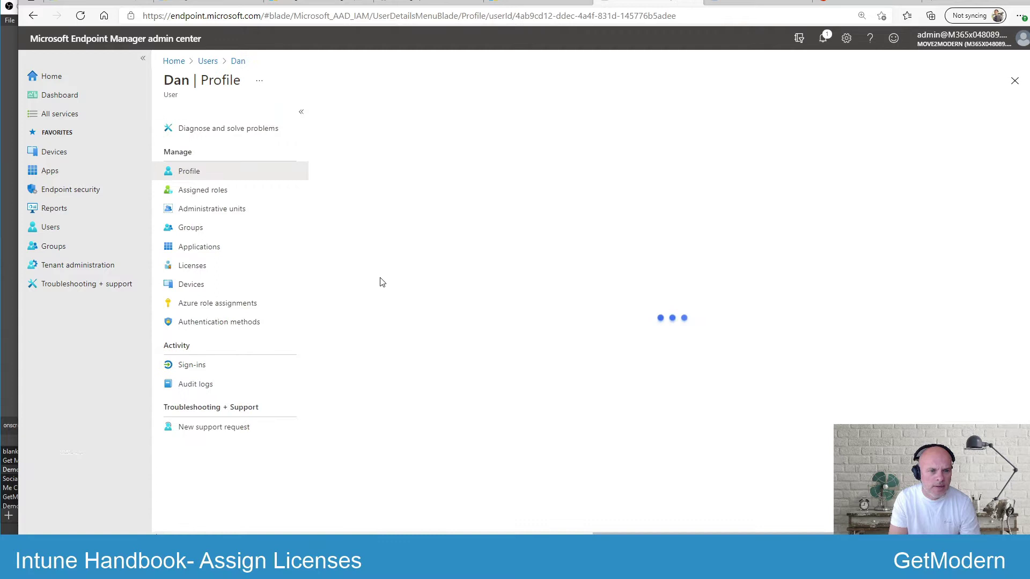
click(201, 267)
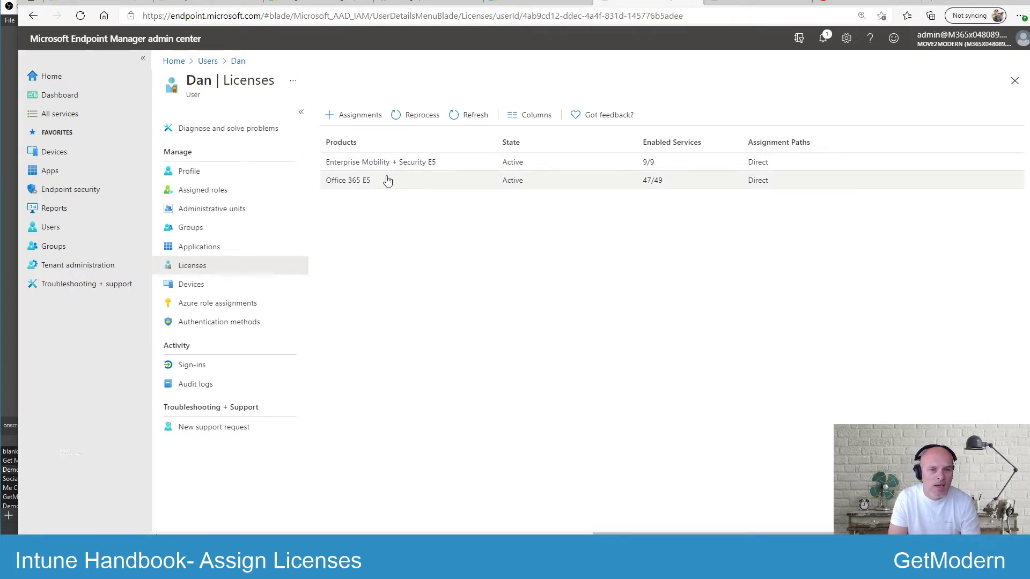
Edit the user's license assignments, unticking and re-ticking Enterprise Mobility + Security E5.
click(354, 117)
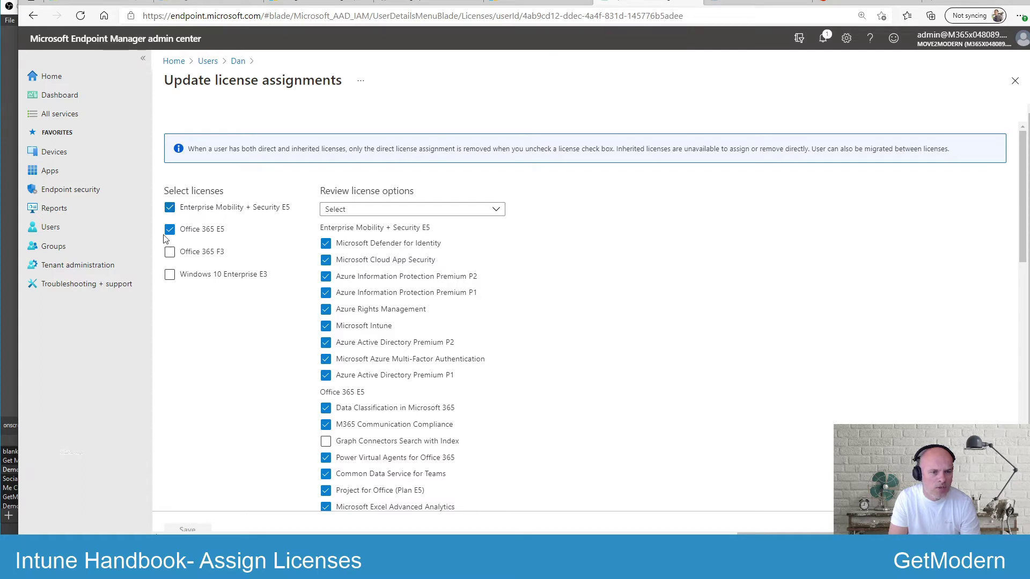
click(170, 209)
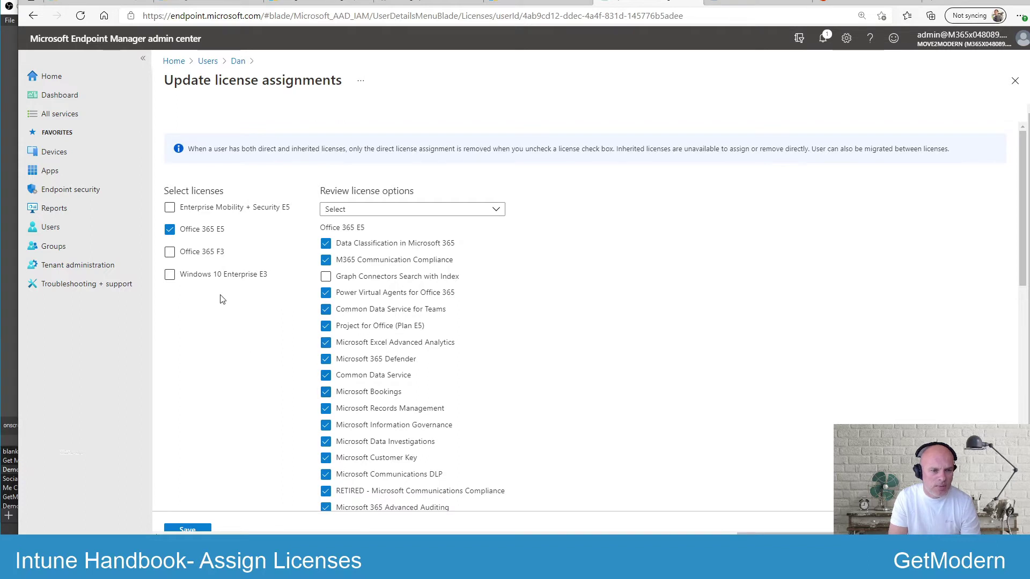
click(170, 209)
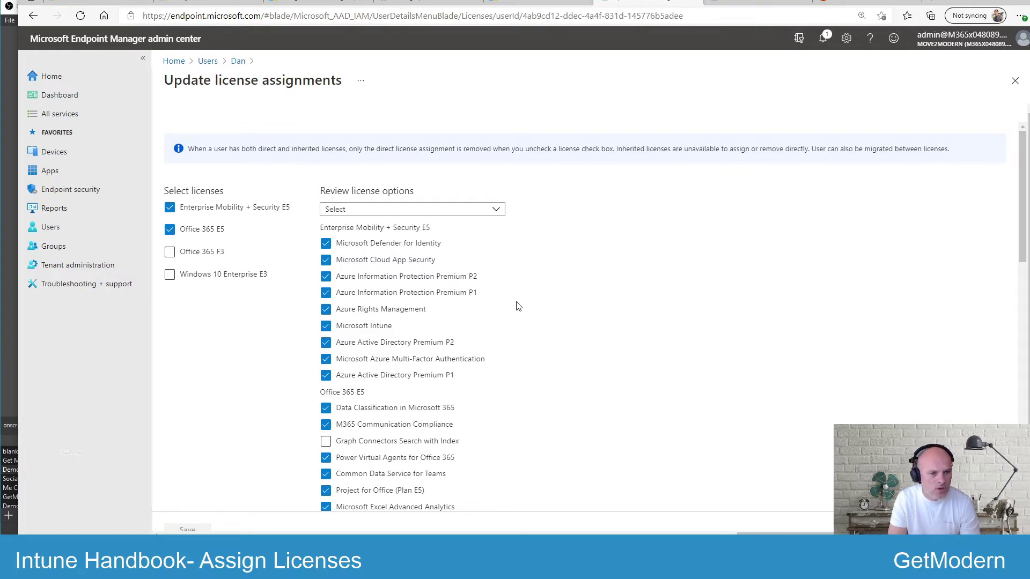
Open license assignments for the All Windws 10 users group, toggling Enterprise Mobility + Security E5 on and off.
click(55, 247)
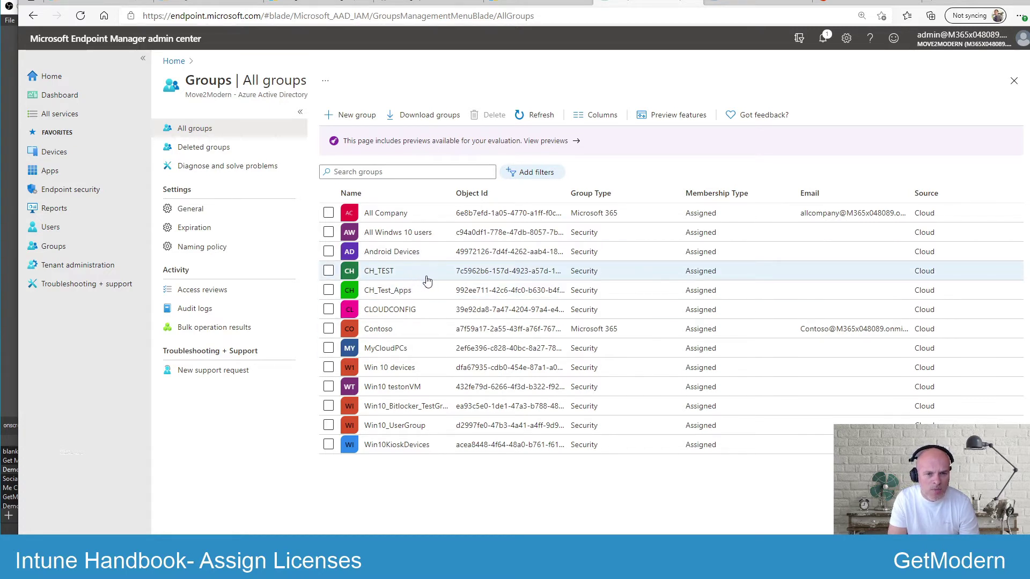
click(417, 233)
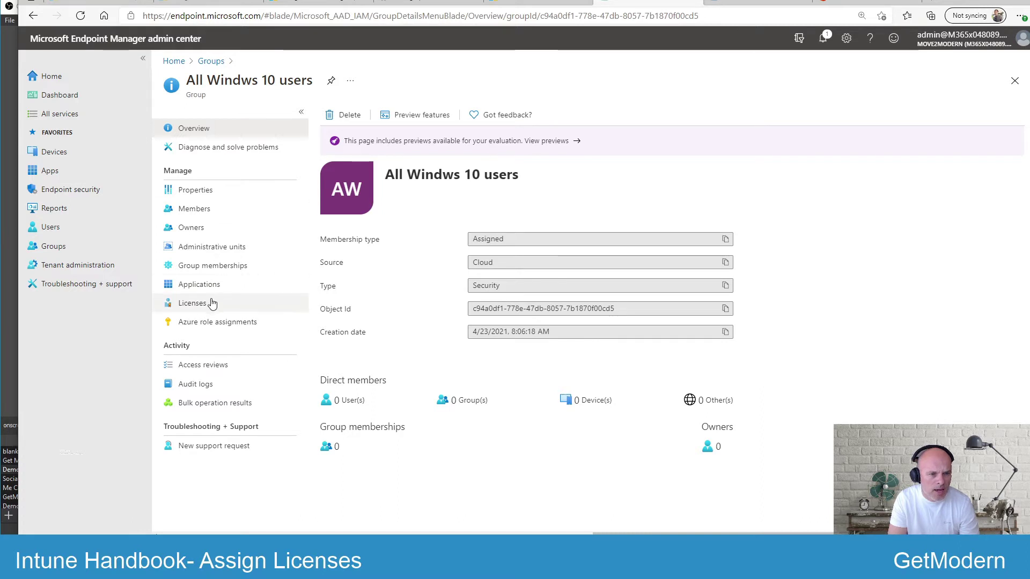
click(208, 307)
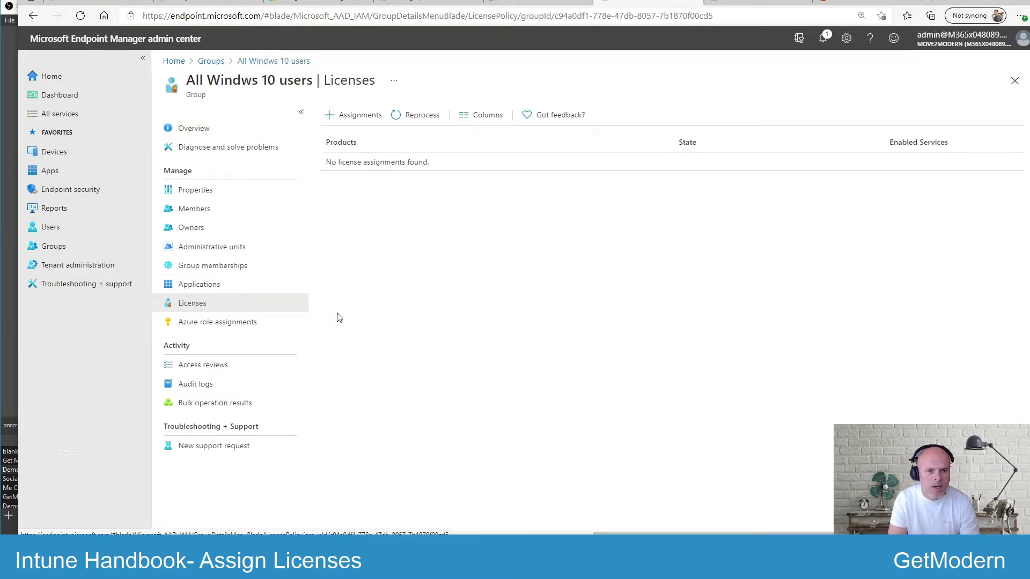
click(359, 122)
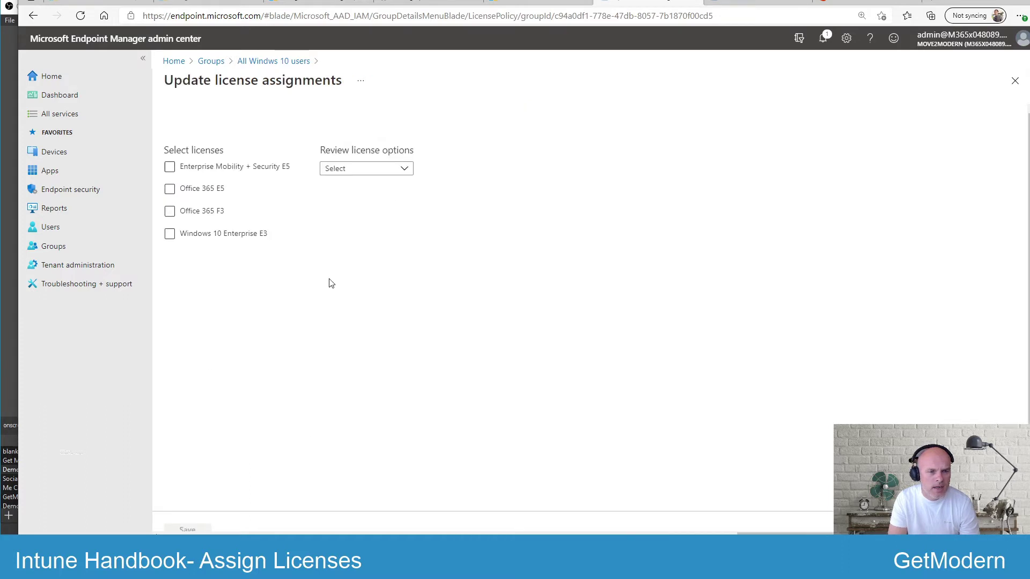
click(215, 174)
click(167, 169)
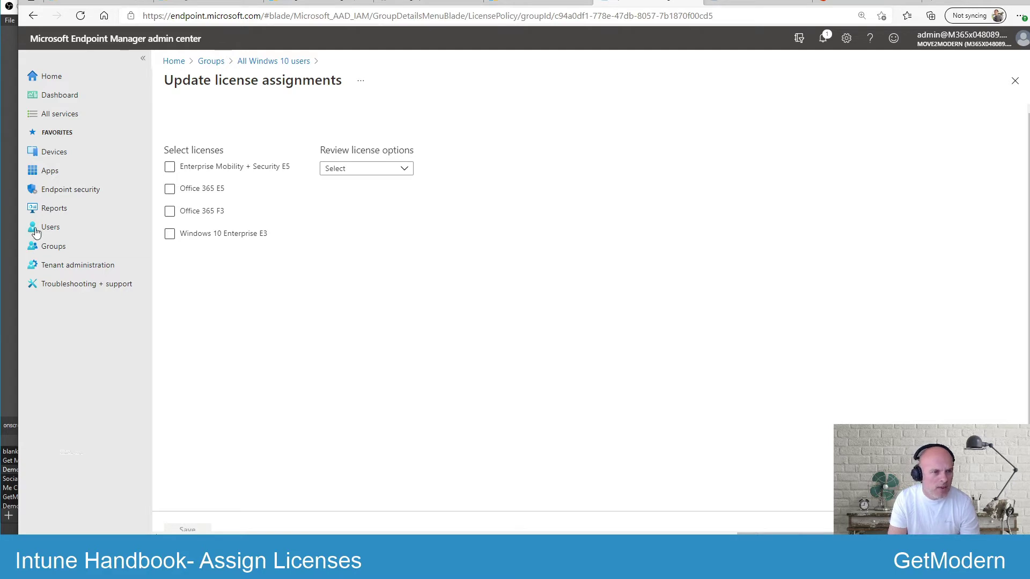
Review the user's profile settings showing usage location United Kingdom, then go to the Azure portal.
click(67, 233)
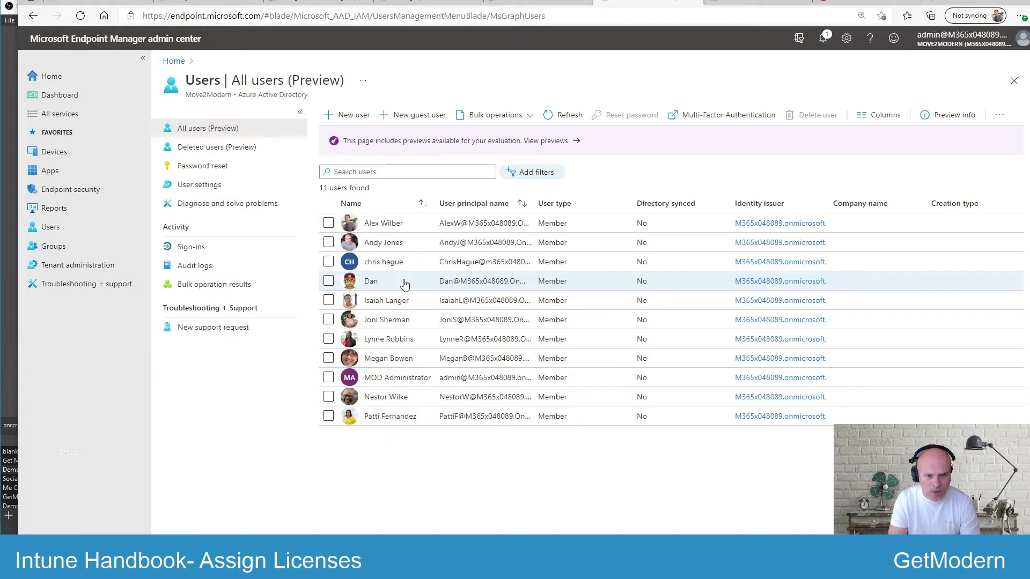
click(405, 285)
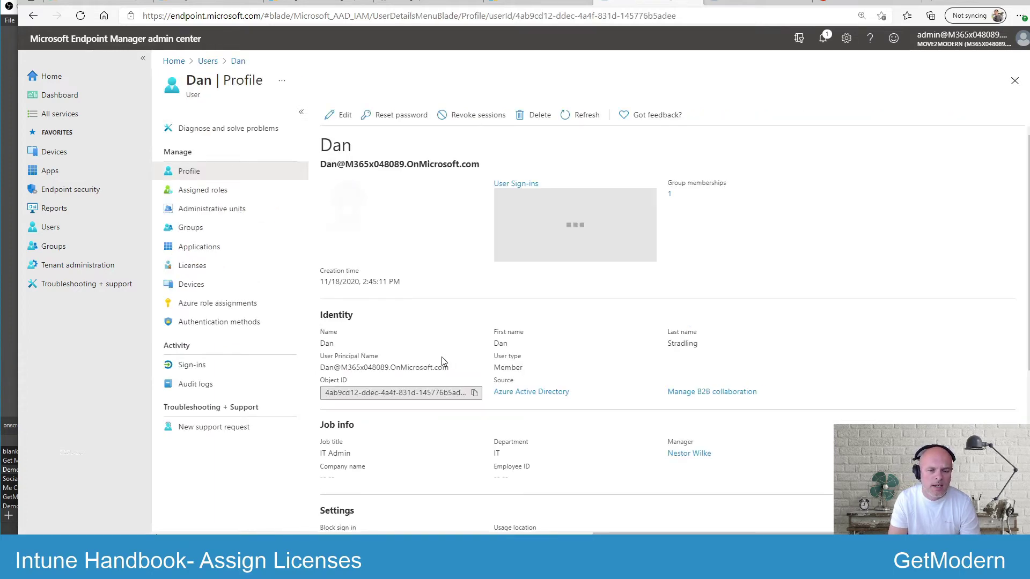
scroll(451, 346, down, 3)
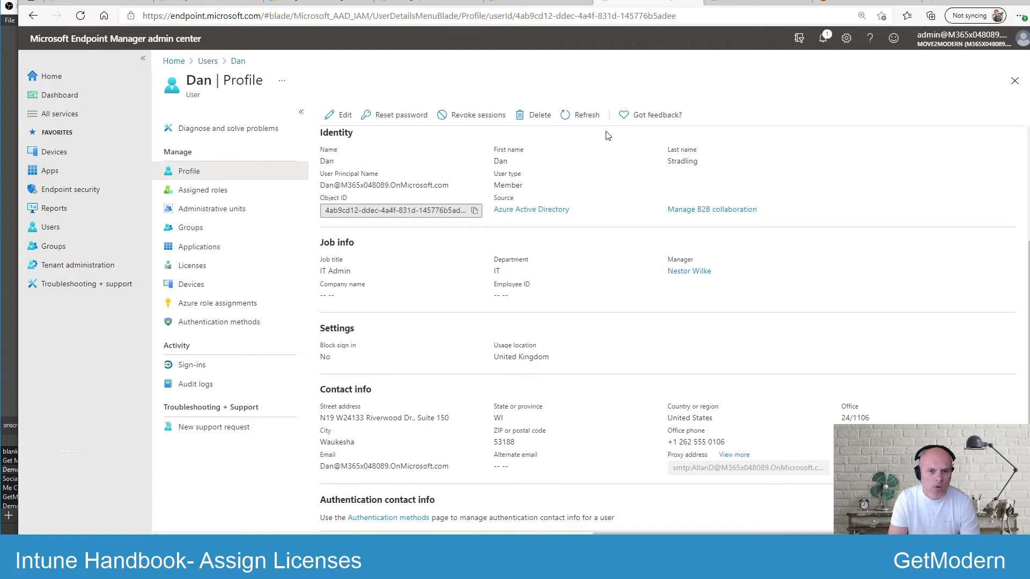
click(744, 3)
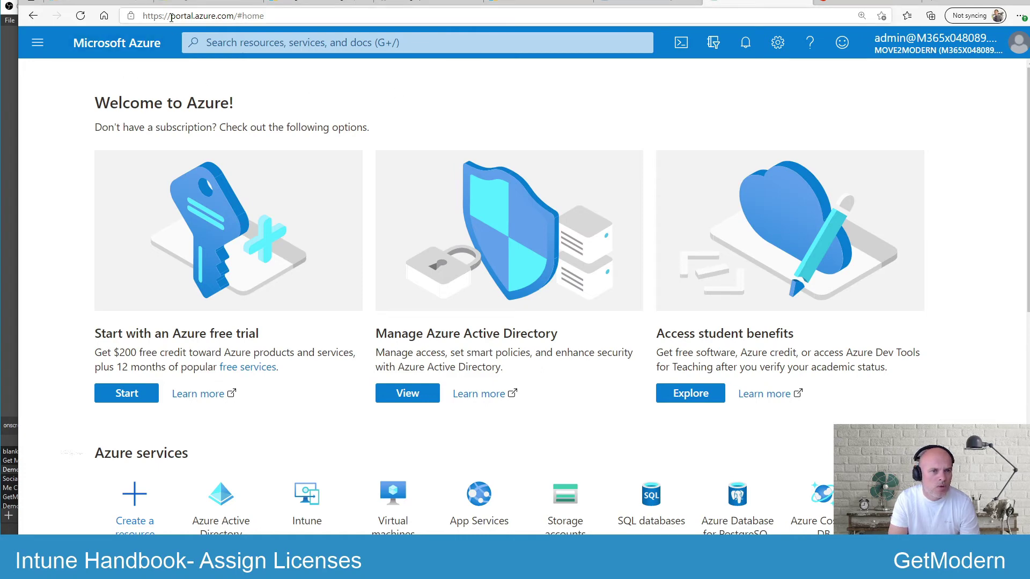
In Azure Active Directory > Licenses > All products, start assigning Enterprise Mobility + Security E5.
click(37, 44)
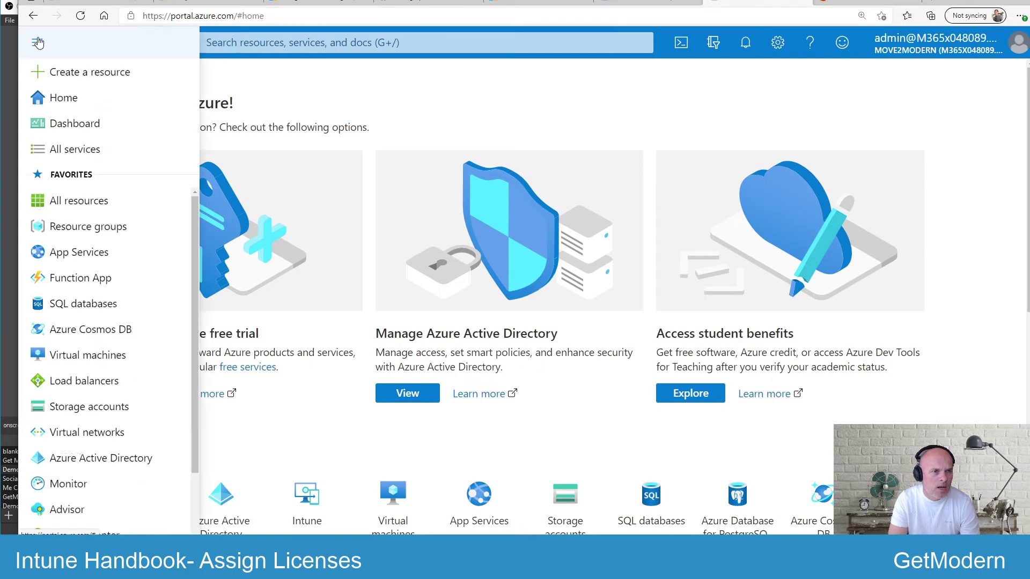
click(88, 460)
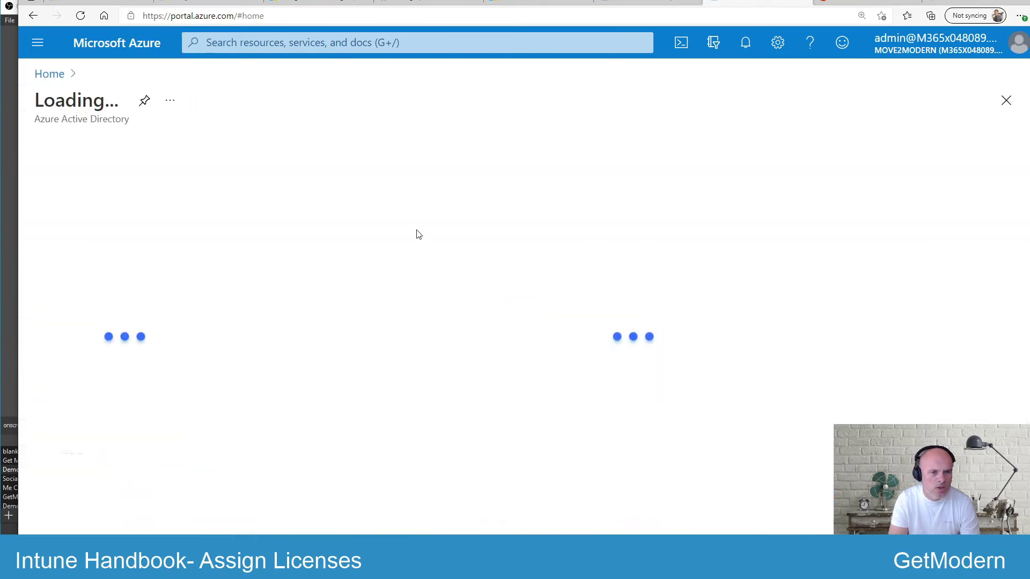
scroll(118, 327, down, 6)
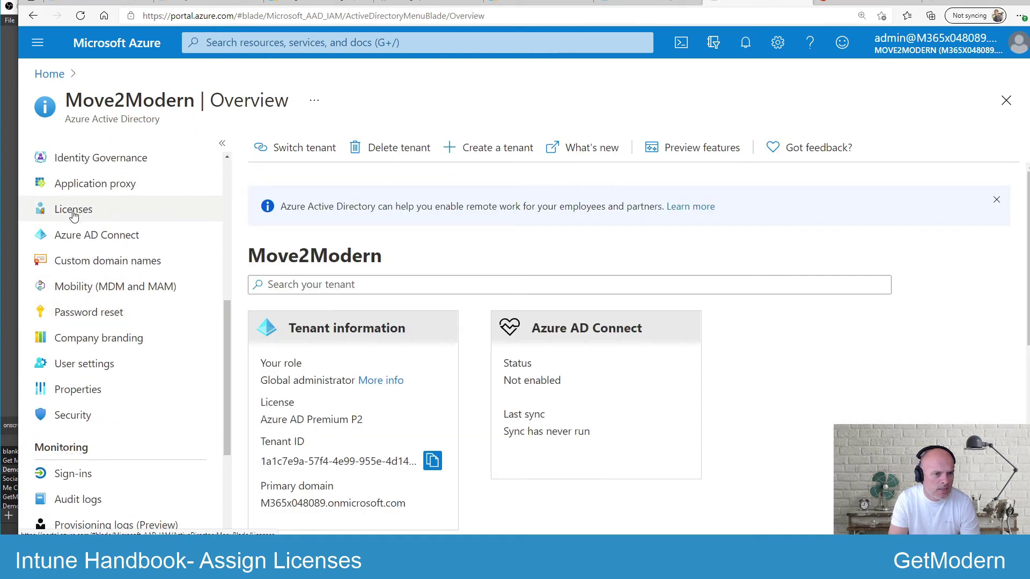
click(74, 209)
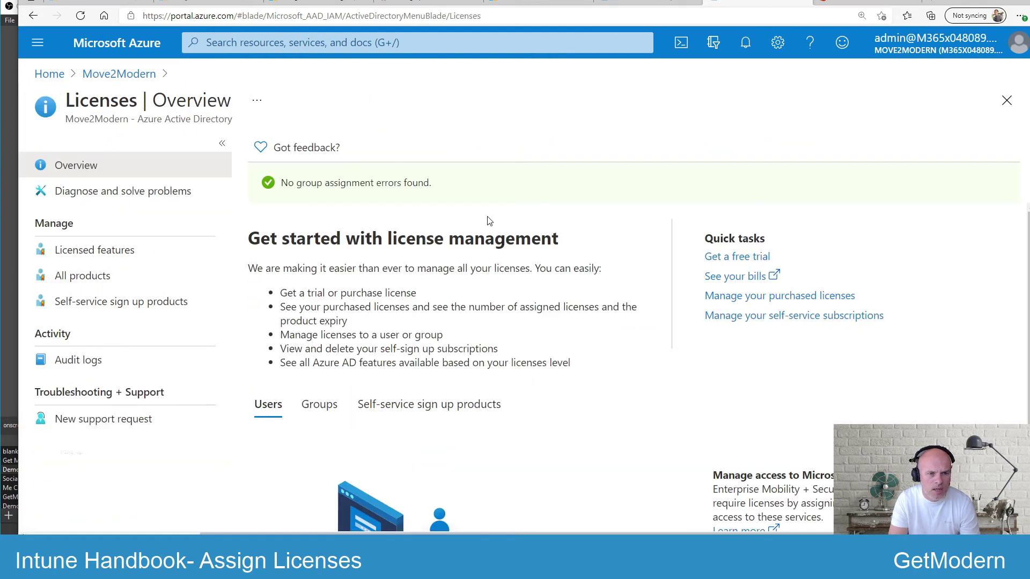
click(95, 278)
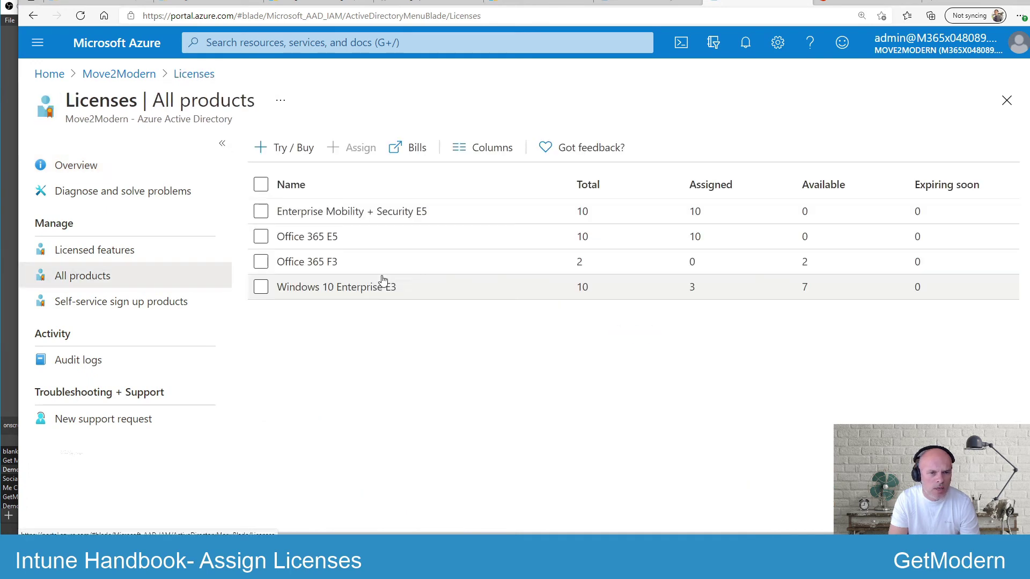
click(262, 213)
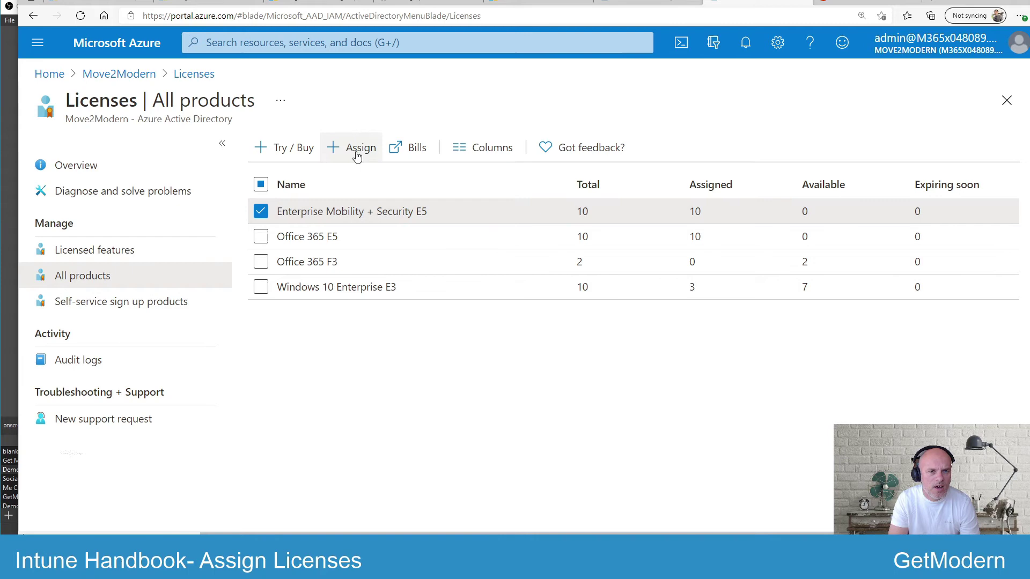
click(360, 151)
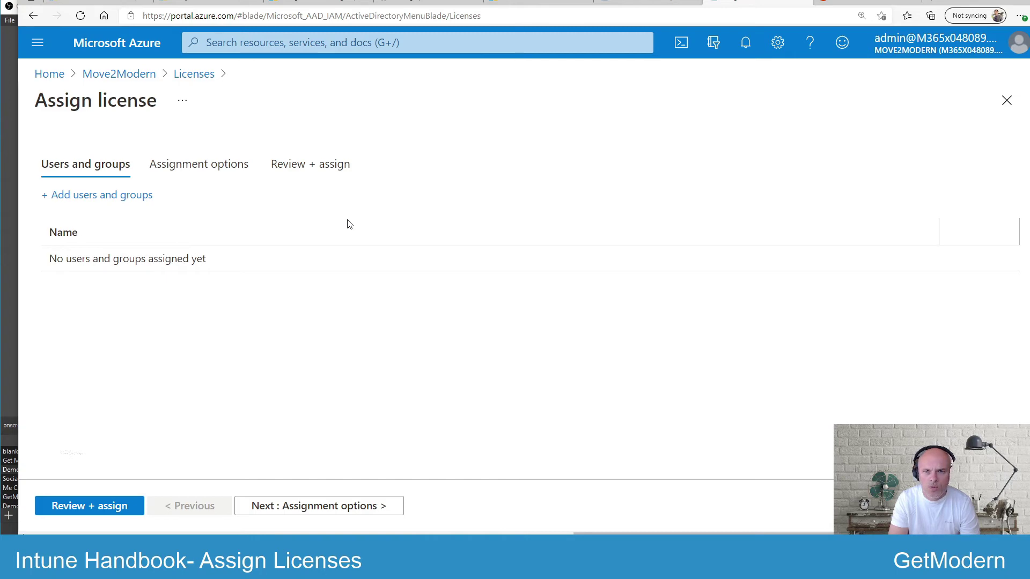
Leave the Azure license assignment unfinished and go to the Microsoft 365 admin center home.
click(854, 2)
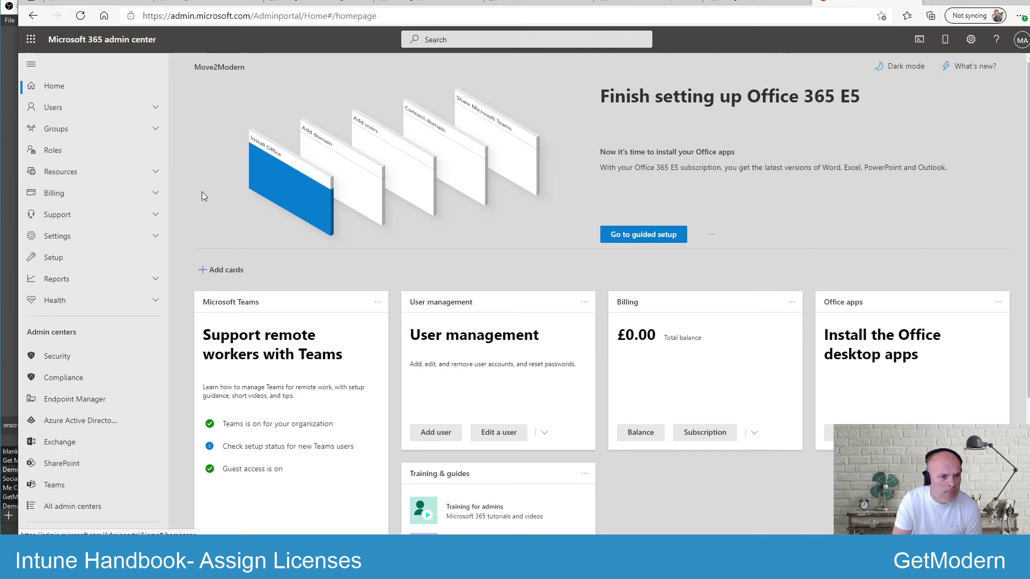
Open Billing > Licenses > Enterprise Mobility + Security E5, showing 10 of 10 assigned and its users.
click(153, 194)
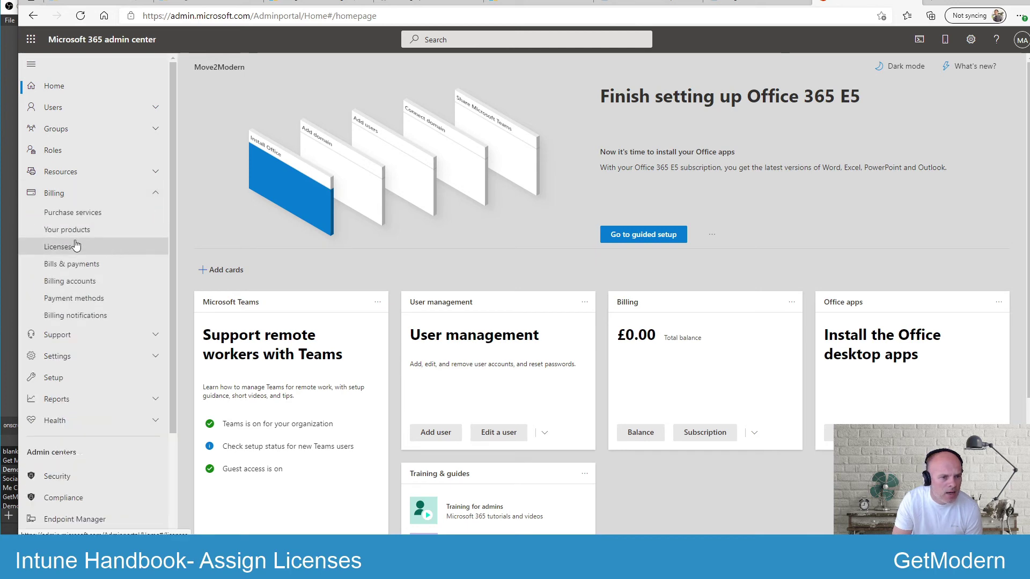
click(65, 248)
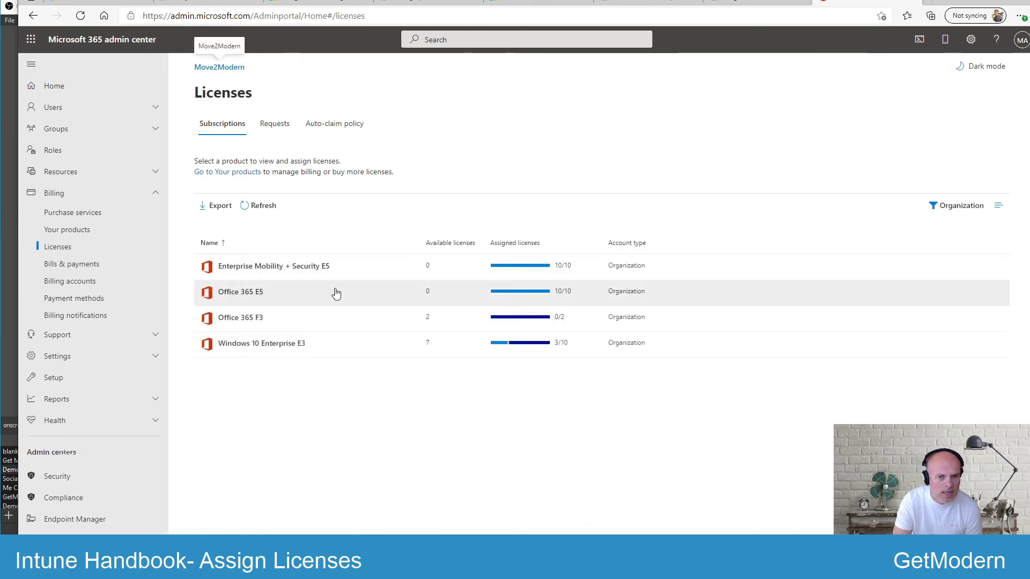
click(275, 267)
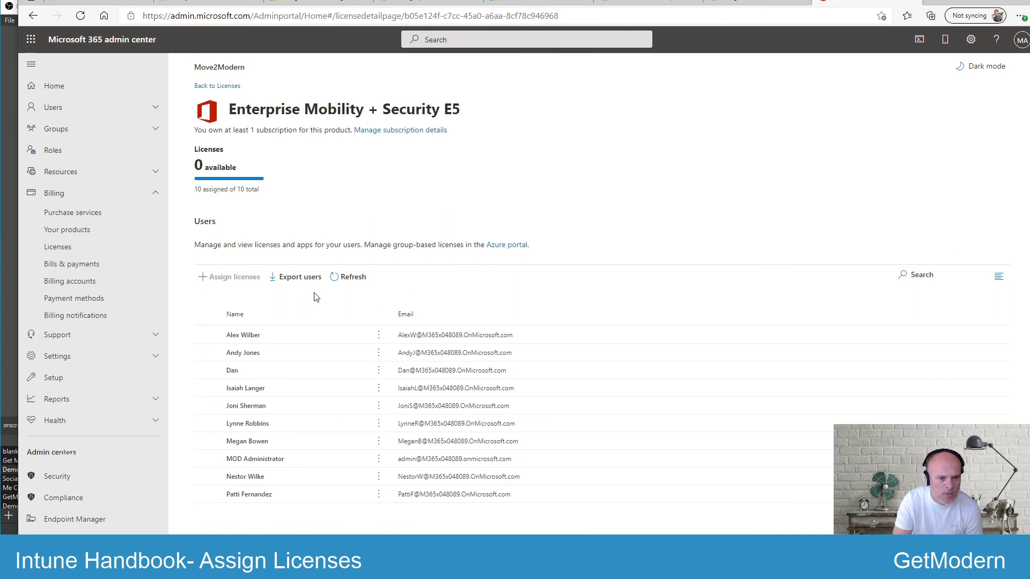
click(256, 332)
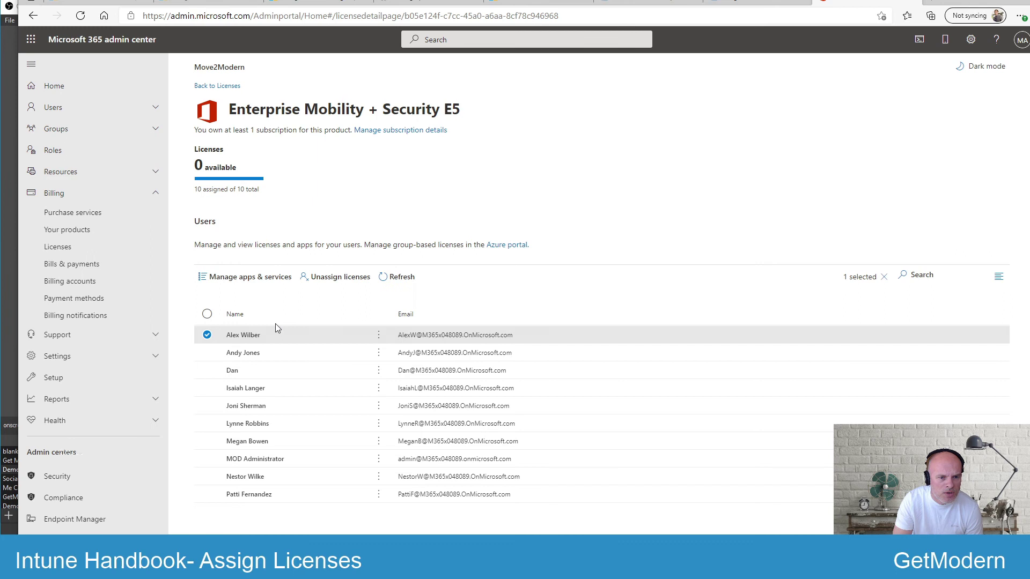
click(207, 335)
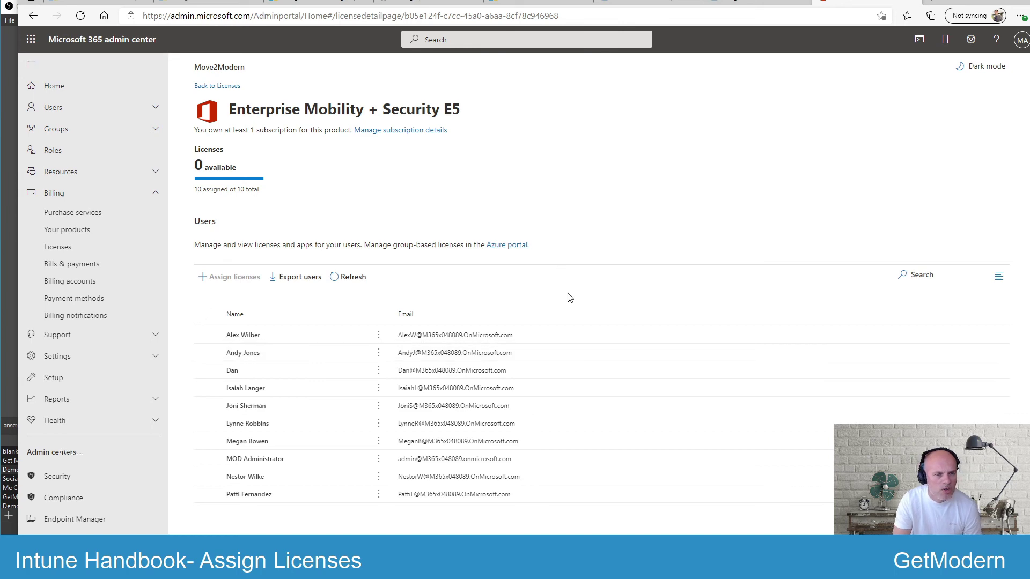
Return to the Move2Modern blog post's step list, with step 4 Assign Licenses highlighted.
click(424, 3)
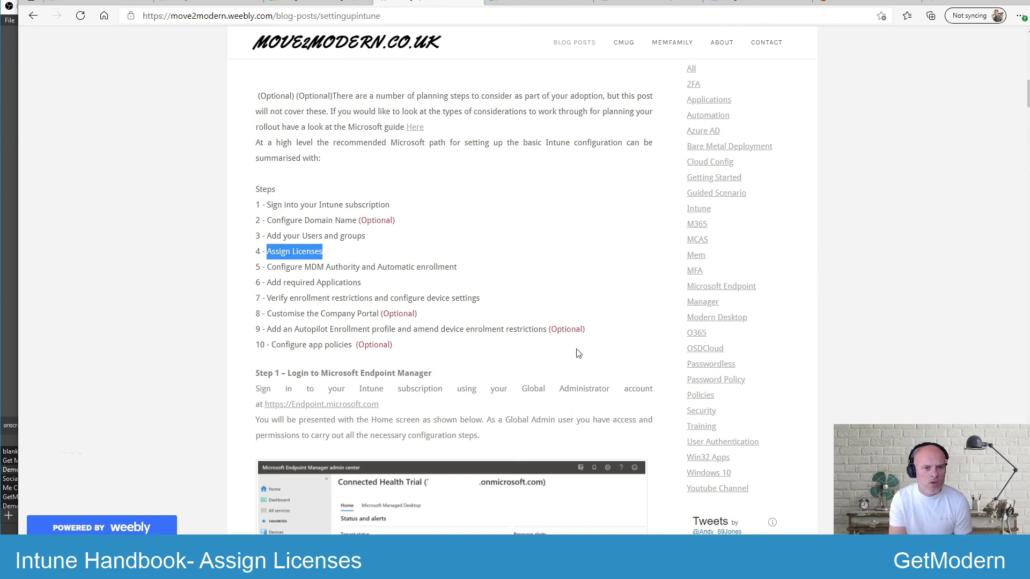